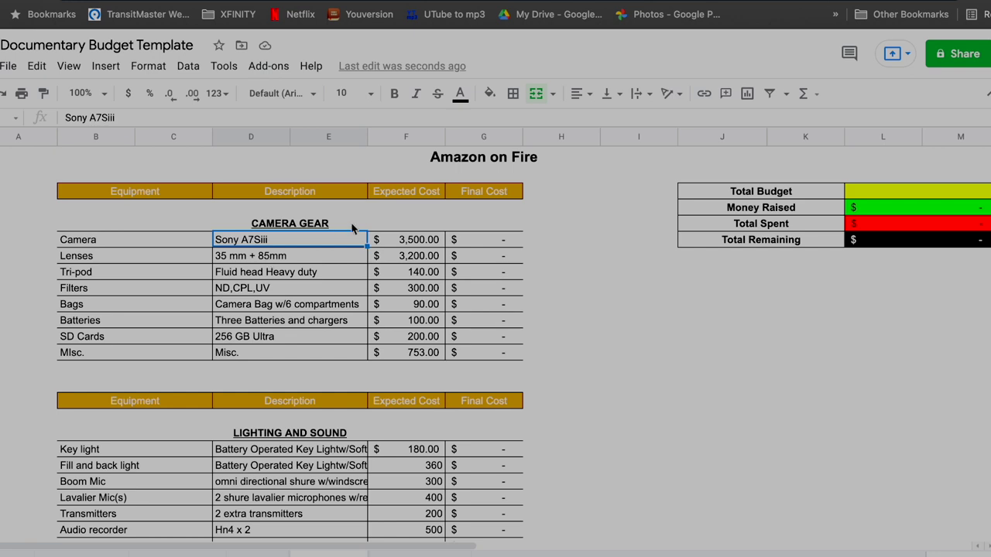
Step: Examine the camera, lens and SD card descriptions and expected costs in the Camera Gear section
{"action": "left_click", "coordinate": [416, 245]}
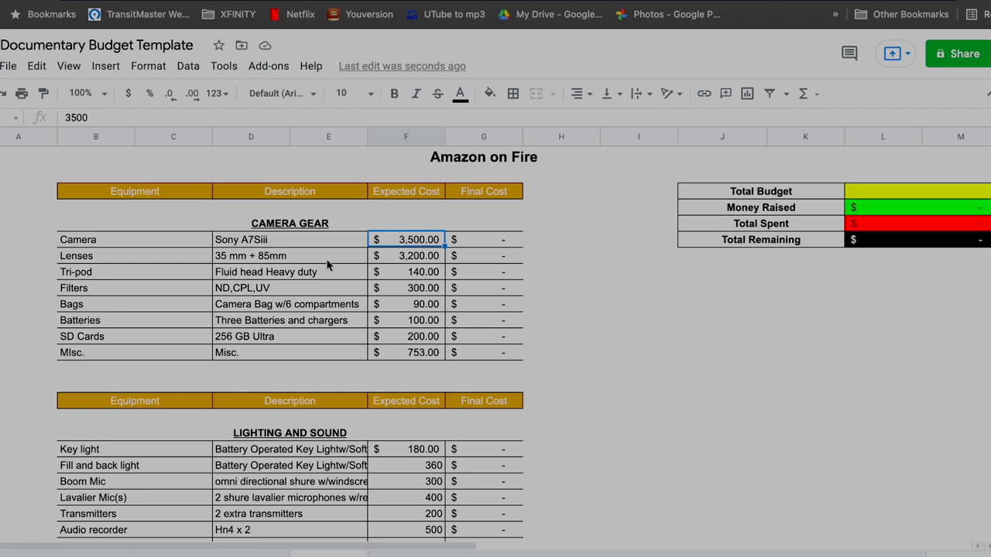
{"action": "left_click", "coordinate": [299, 264]}
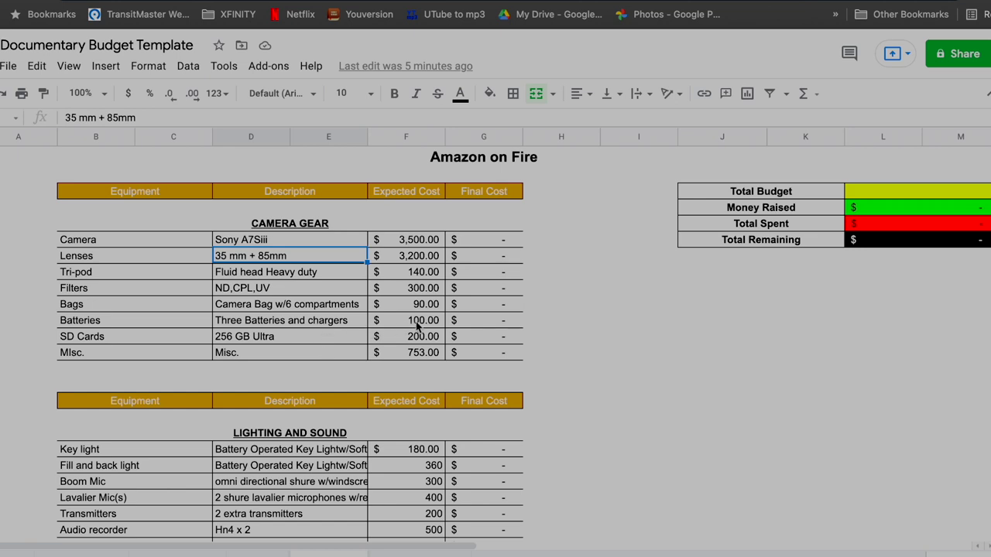
{"action": "left_click", "coordinate": [259, 337]}
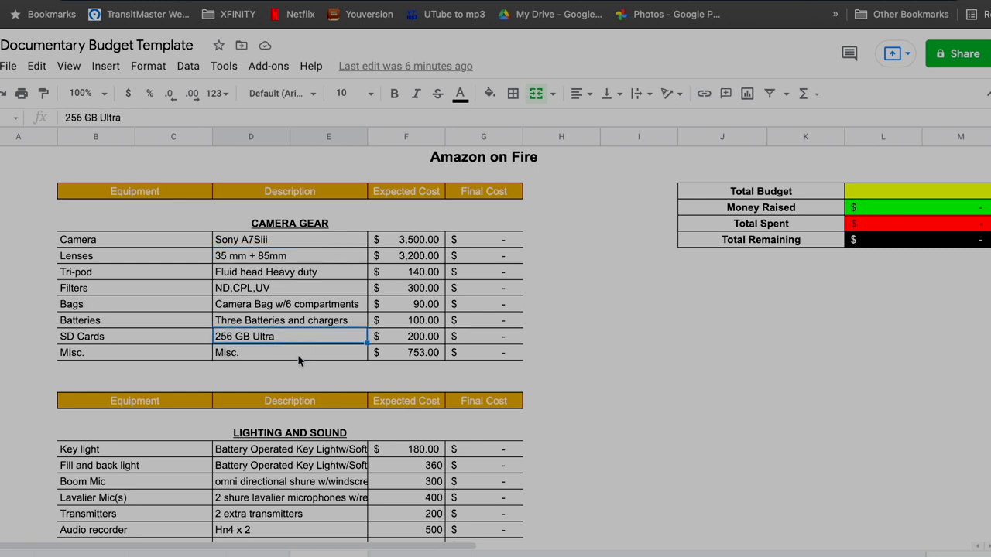
{"action": "left_click", "coordinate": [413, 341]}
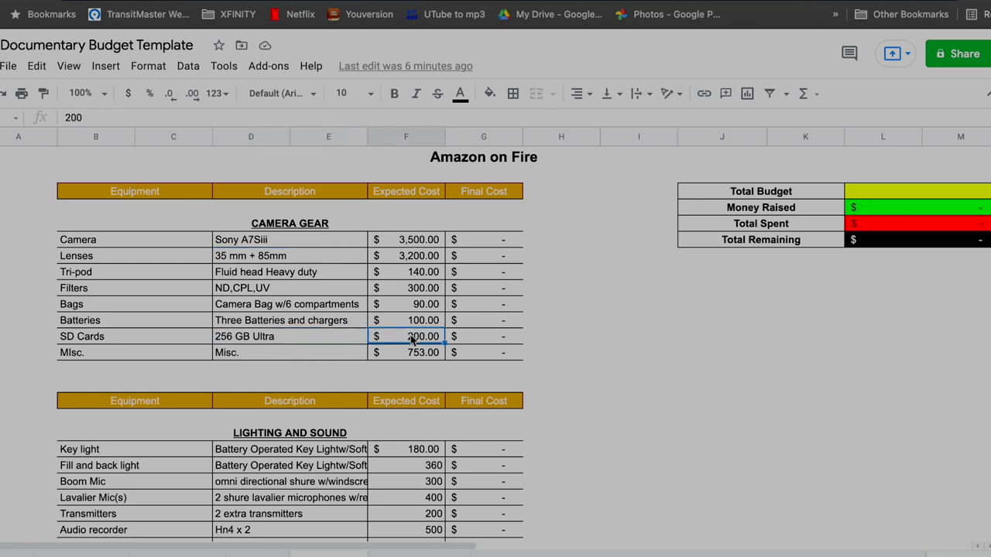
{"action": "left_click", "coordinate": [303, 339]}
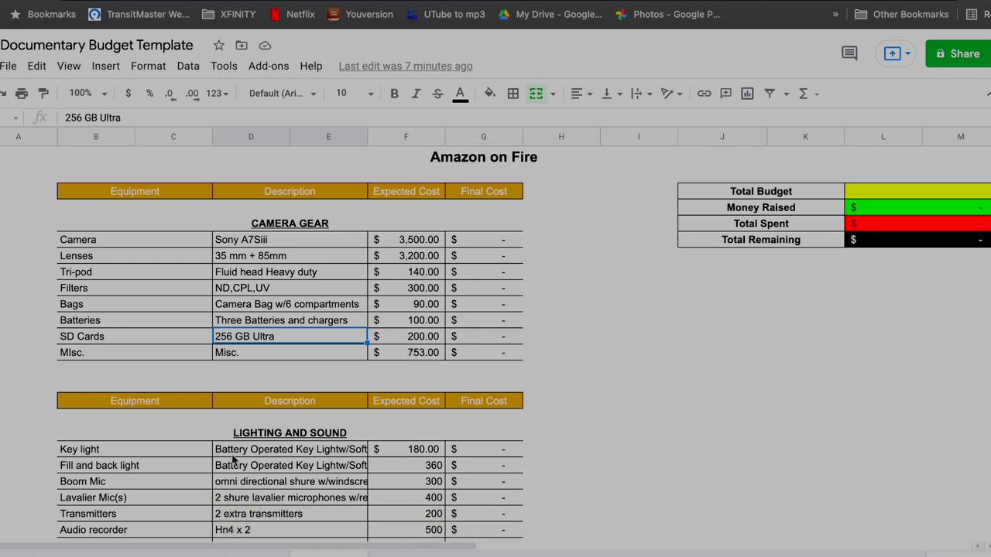
Step: Enter "Misc." as the description of the Misc. row in the Lighting and Sound section
{"action": "scroll", "coordinate": [316, 417], "scroll_direction": "down", "scroll_amount": 3}
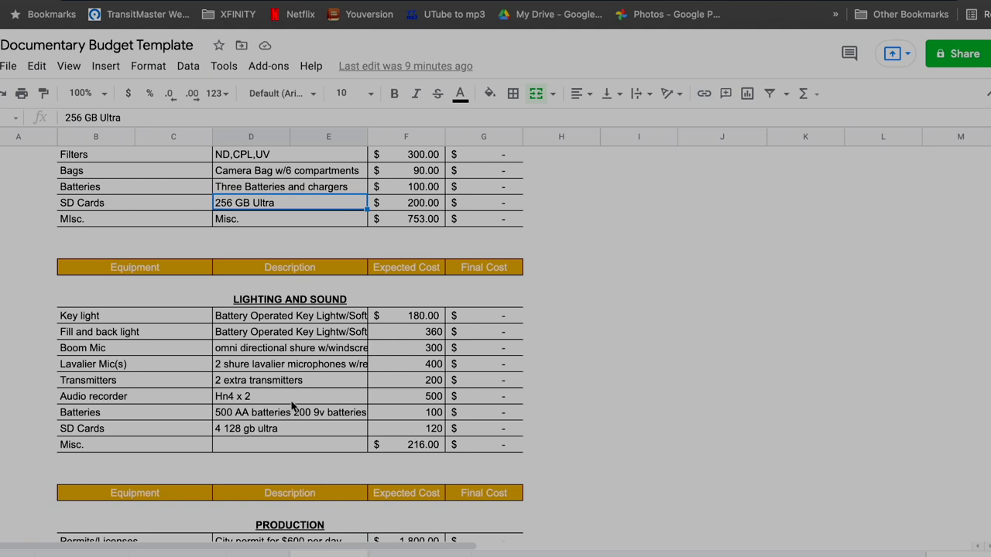
{"action": "left_click", "coordinate": [262, 448]}
{"action": "type", "text": "Misc."}
{"action": "left_click", "coordinate": [597, 348]}
Step: Examine the Production section, including the Riggings and Craft Services entries
{"action": "scroll", "coordinate": [599, 347], "scroll_direction": "down", "scroll_amount": 3}
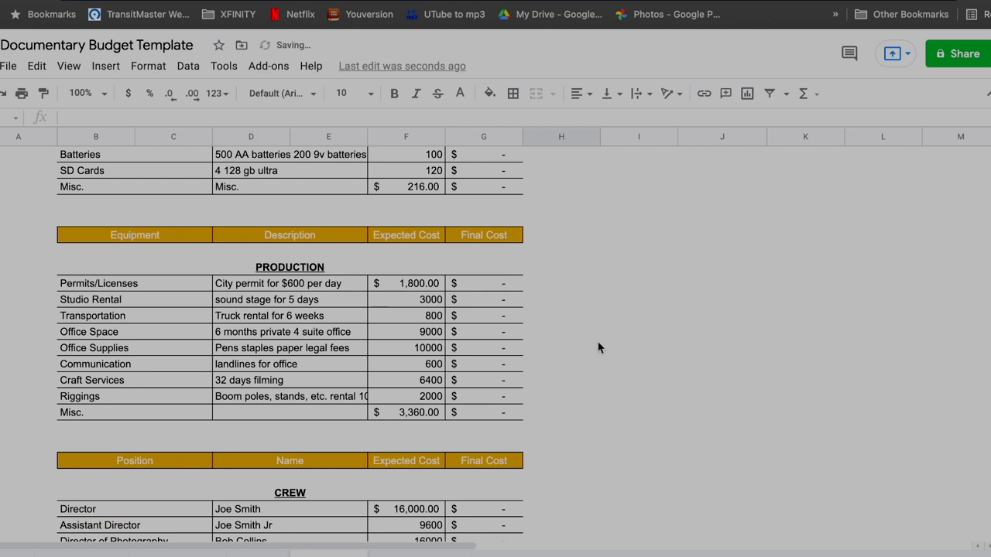
{"action": "scroll", "coordinate": [579, 411], "scroll_direction": "up", "scroll_amount": 5}
{"action": "scroll", "coordinate": [577, 411], "scroll_direction": "down", "scroll_amount": 3}
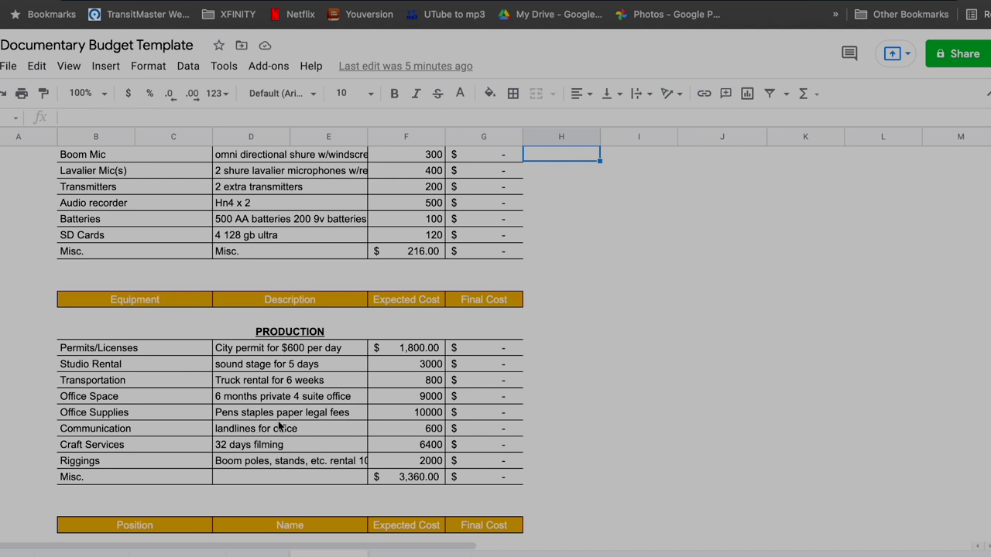
{"action": "scroll", "coordinate": [315, 442], "scroll_direction": "up", "scroll_amount": 2}
{"action": "left_click", "coordinate": [258, 495]}
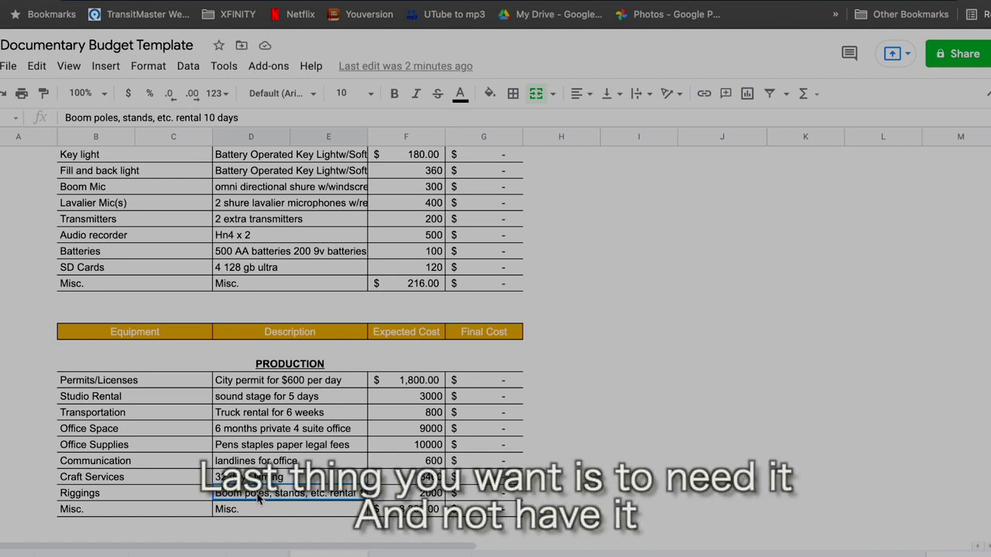
{"action": "key", "text": "Return"}
{"action": "left_click", "coordinate": [119, 476]}
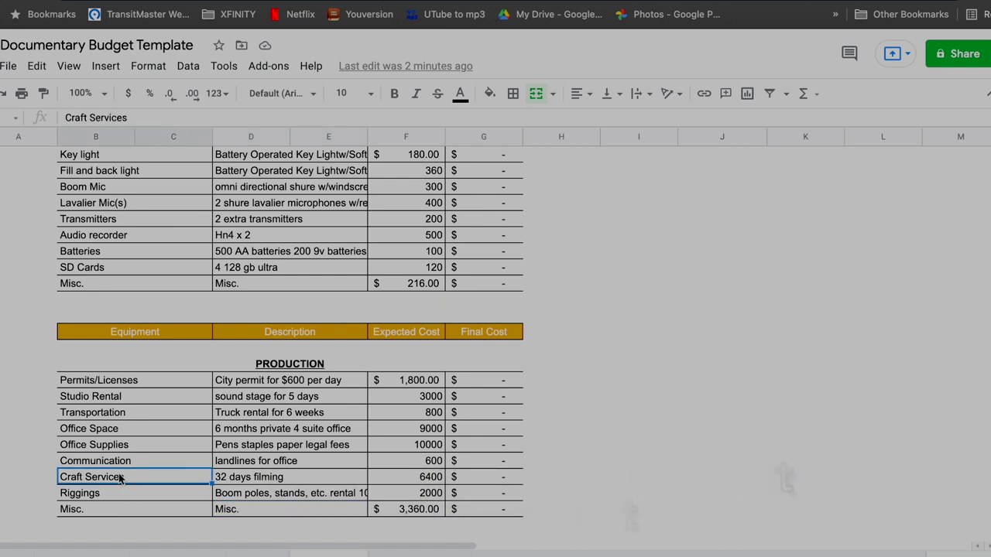
{"action": "left_click", "coordinate": [234, 480]}
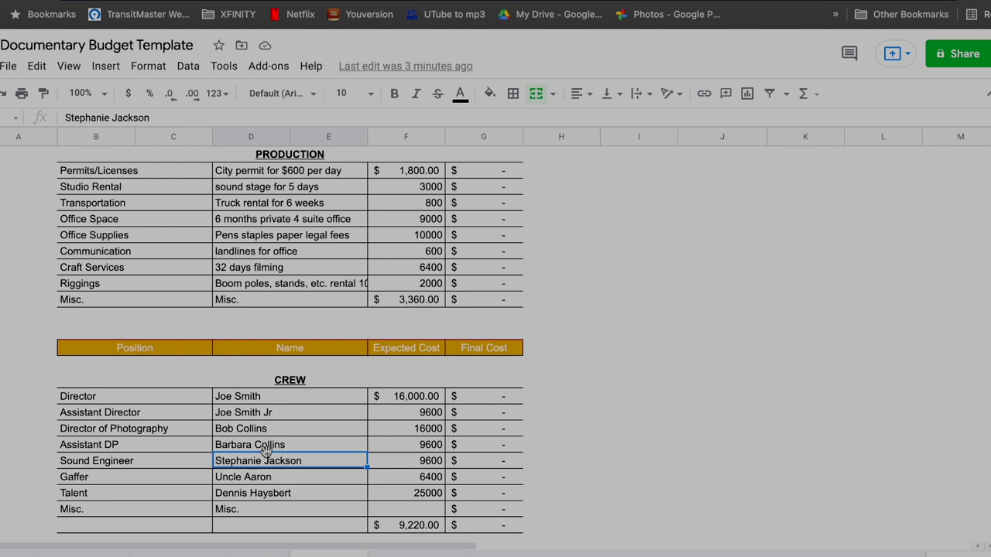
Step: Examine the Crew and Post Production costs, including the Music Licenses entry, and check the Total Budget cell
{"action": "scroll", "coordinate": [256, 387], "scroll_direction": "down", "scroll_amount": 4}
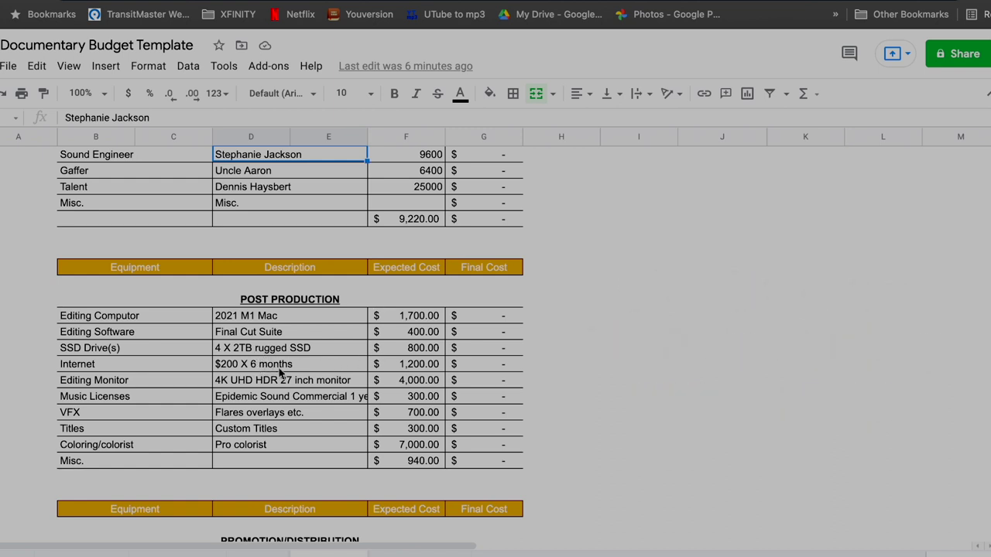
{"action": "scroll", "coordinate": [280, 373], "scroll_direction": "up", "scroll_amount": 1}
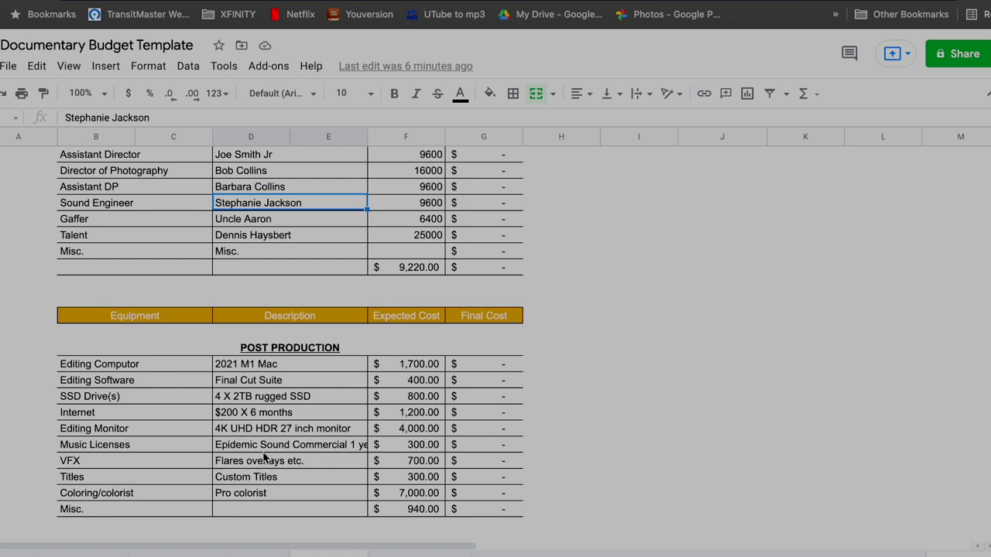
{"action": "left_click", "coordinate": [114, 448]}
{"action": "left_click", "coordinate": [253, 448]}
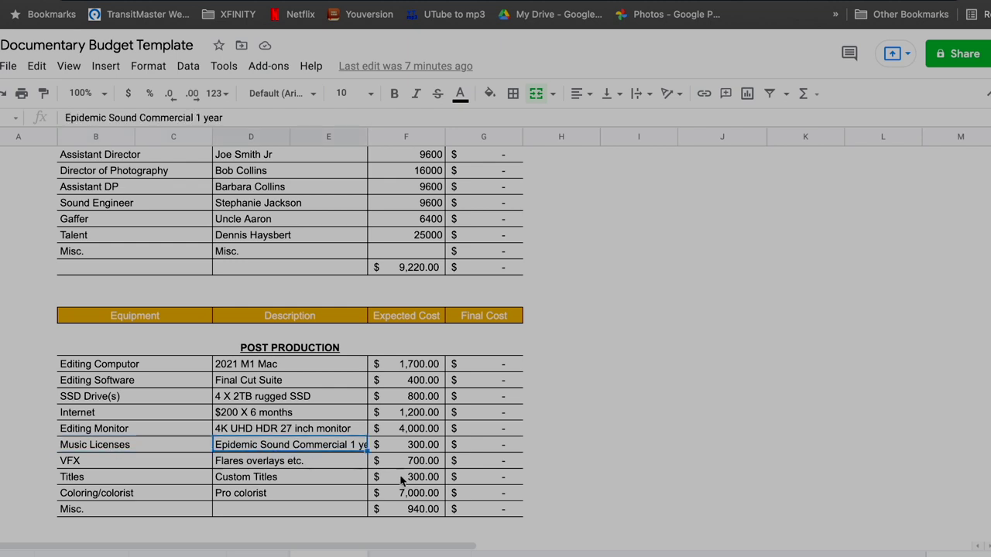
{"action": "left_click", "coordinate": [418, 449]}
{"action": "left_click", "coordinate": [290, 447]}
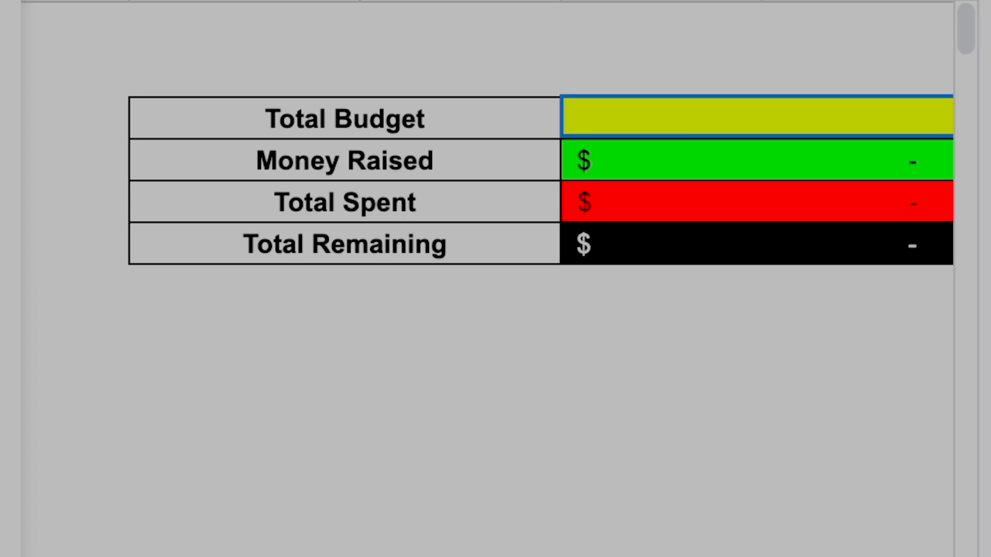
{"action": "type", "text": "166,379.00"}
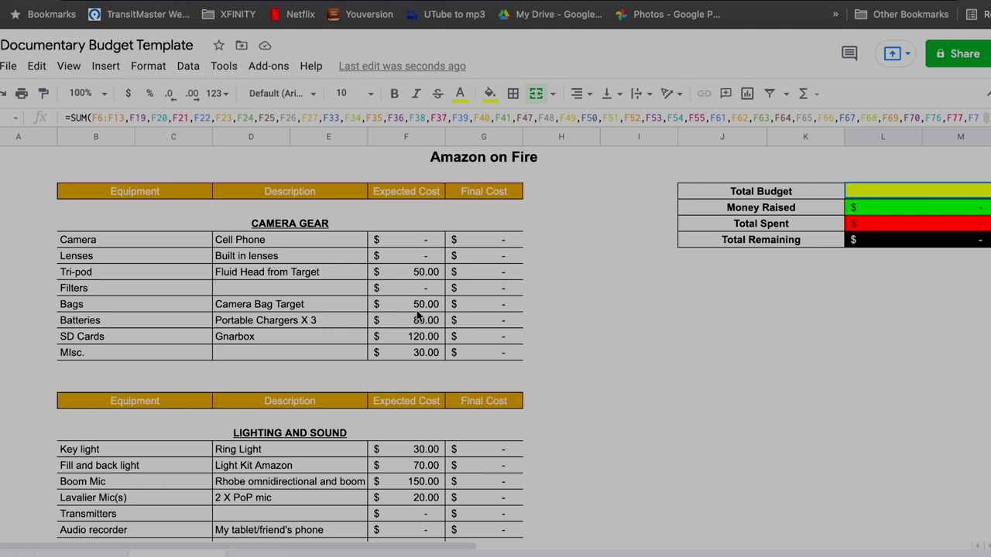
Step: Set the expected cost of the Bags row in the Camera Gear section to 0
{"action": "left_click", "coordinate": [423, 307]}
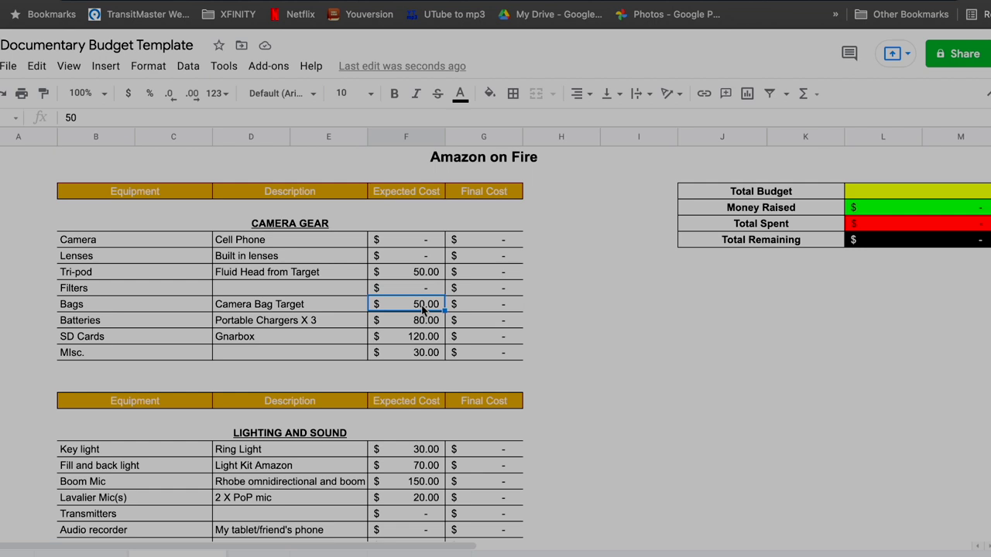
{"action": "type", "text": "0"}
{"action": "key", "text": "Return"}
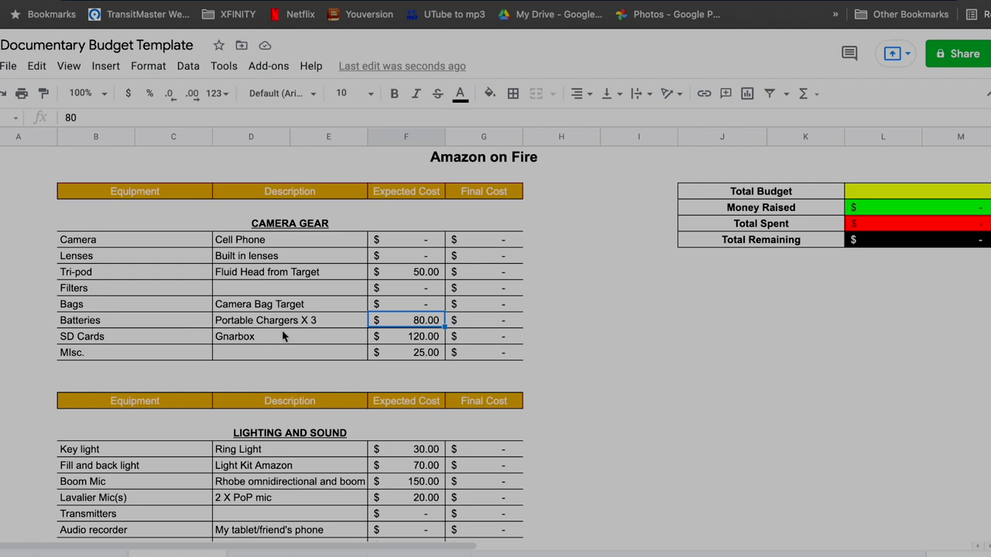
Step: Examine the SD card entry and the low-budget Lighting and Sound and Production costs
{"action": "left_click", "coordinate": [251, 340]}
{"action": "left_click", "coordinate": [409, 337]}
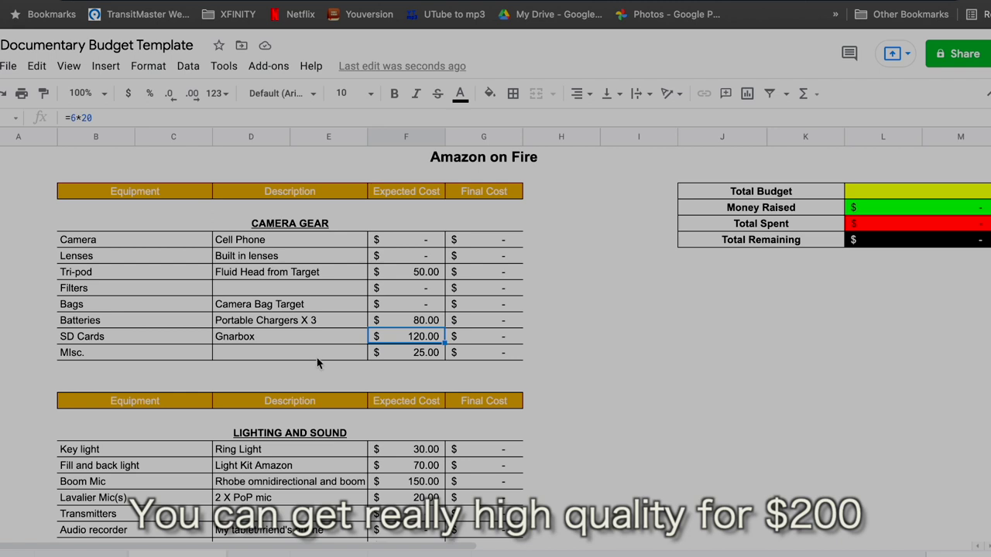
{"action": "scroll", "coordinate": [316, 356], "scroll_direction": "down", "scroll_amount": 3}
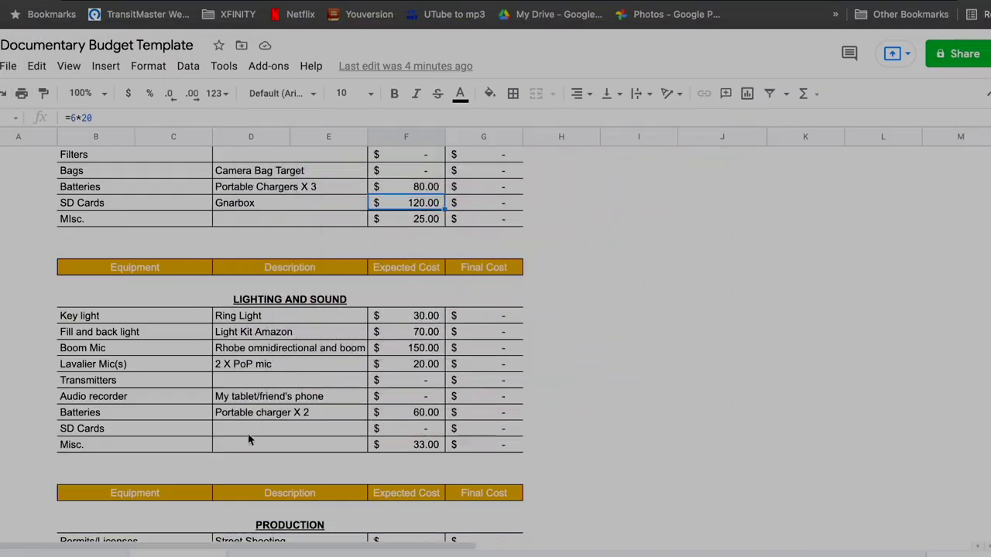
{"action": "scroll", "coordinate": [272, 431], "scroll_direction": "down", "scroll_amount": 3}
{"action": "scroll", "coordinate": [272, 431], "scroll_direction": "down", "scroll_amount": 3}
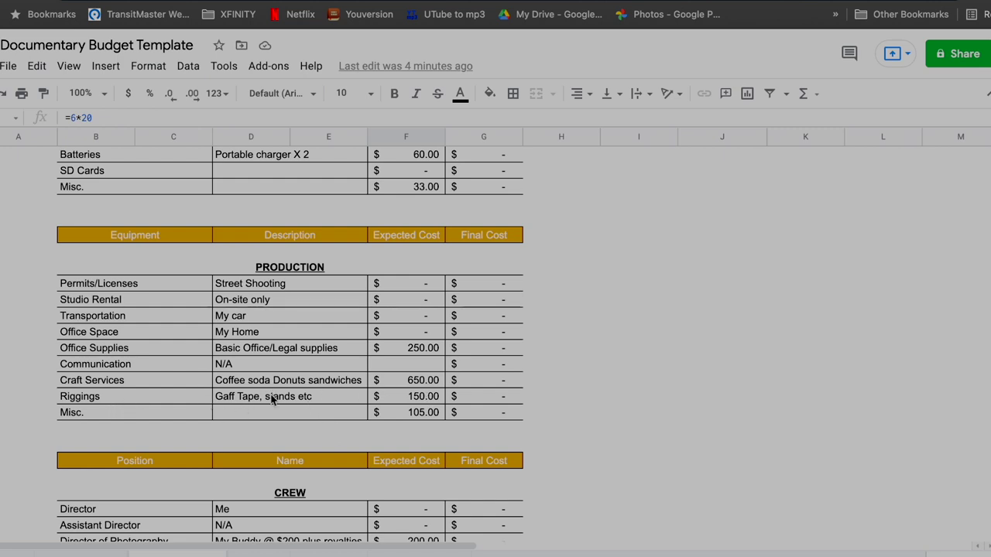
{"action": "scroll", "coordinate": [290, 356], "scroll_direction": "down", "scroll_amount": 3}
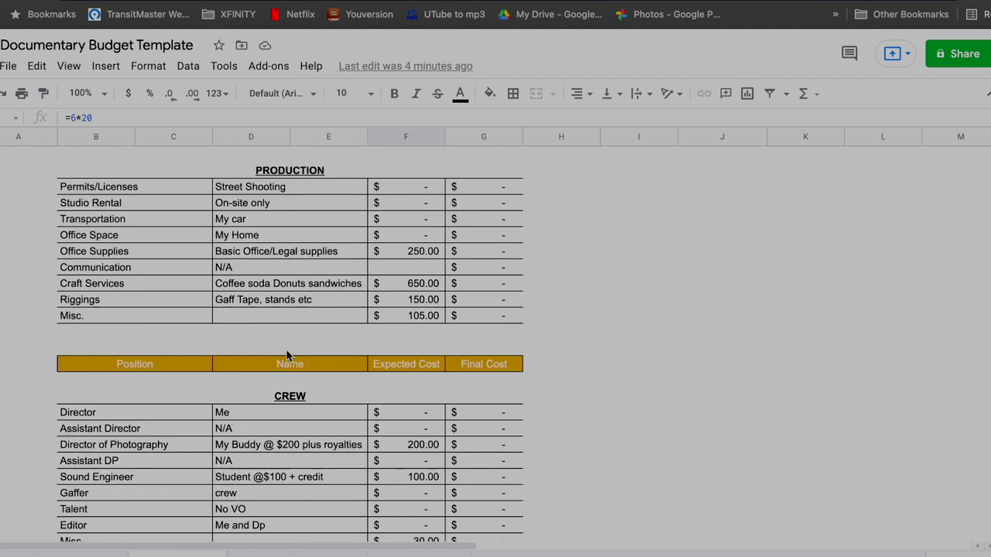
{"action": "scroll", "coordinate": [322, 320], "scroll_direction": "up", "scroll_amount": 5}
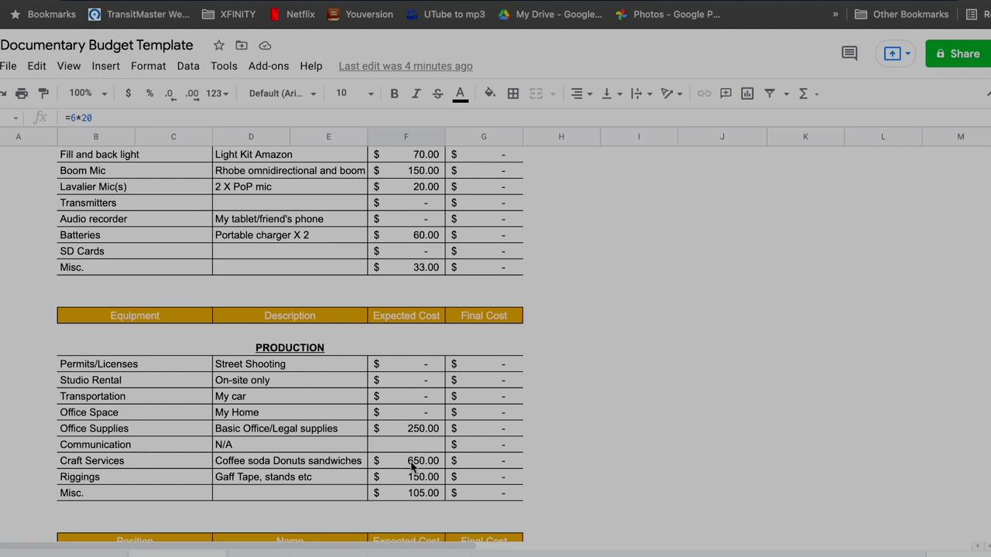
{"action": "scroll", "coordinate": [263, 442], "scroll_direction": "down", "scroll_amount": 5}
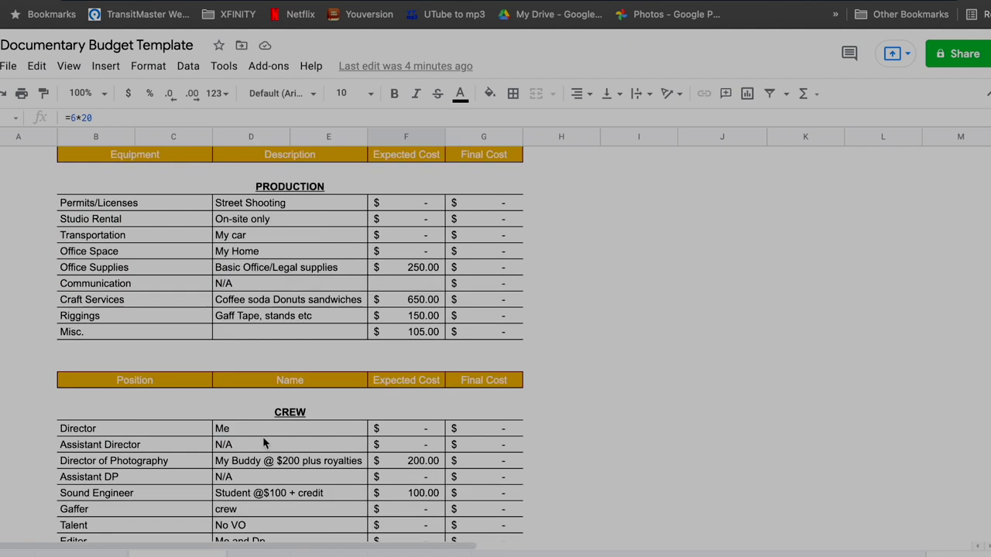
Step: Clear the expected cost of the Editing Software row in the Post Production section
{"action": "scroll", "coordinate": [263, 442], "scroll_direction": "down", "scroll_amount": 3}
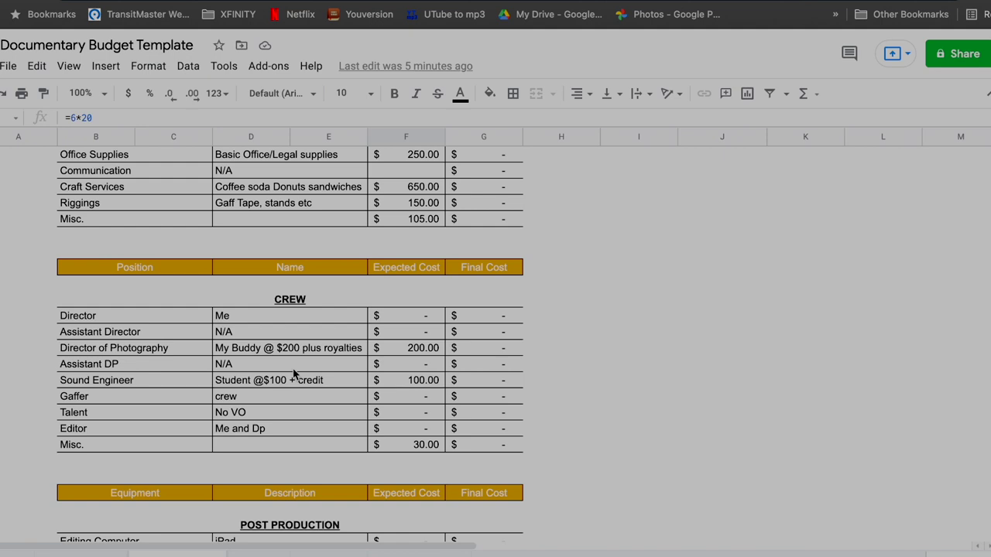
{"action": "scroll", "coordinate": [319, 402], "scroll_direction": "down", "scroll_amount": 3}
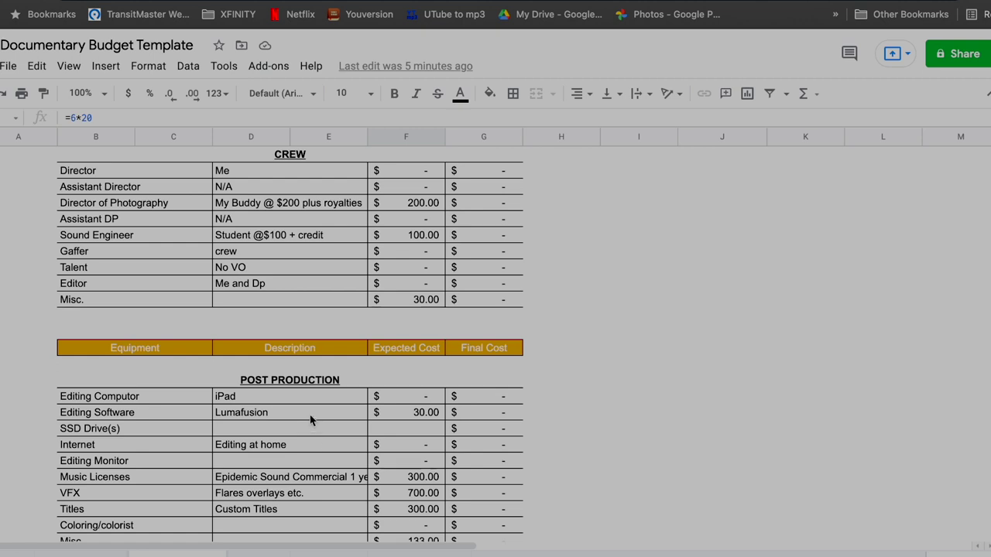
{"action": "scroll", "coordinate": [311, 420], "scroll_direction": "down", "scroll_amount": 1}
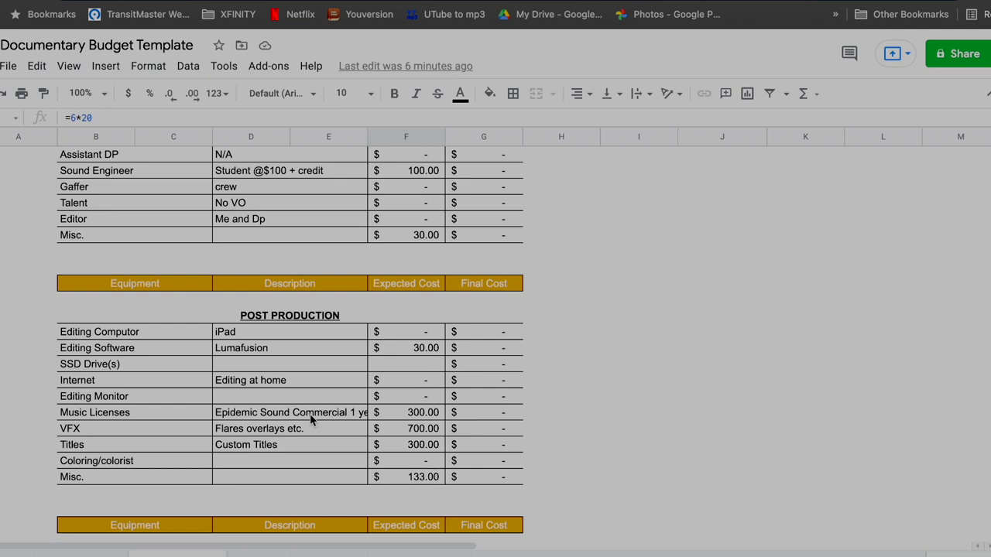
{"action": "left_click", "coordinate": [430, 348]}
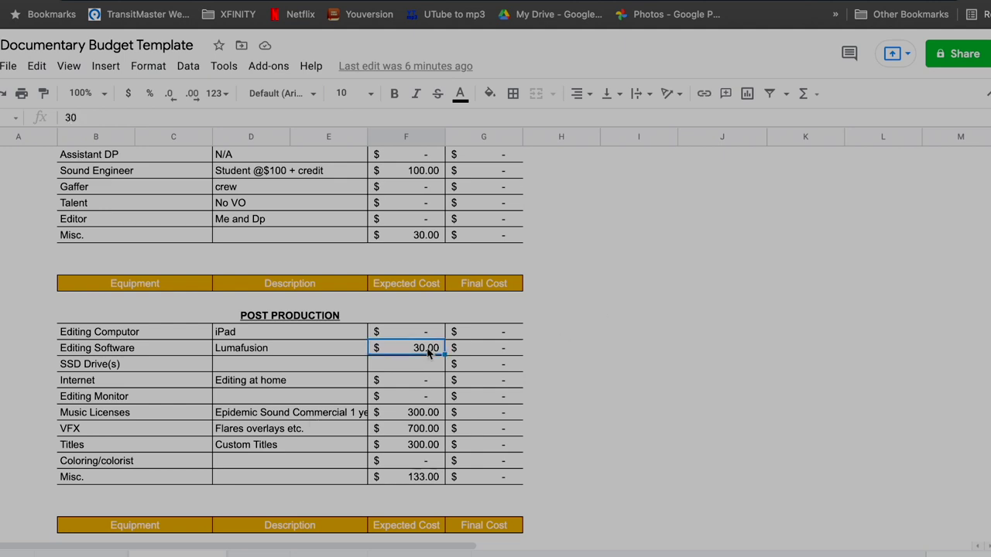
{"action": "key", "text": "Delete"}
{"action": "key", "text": "Down"}
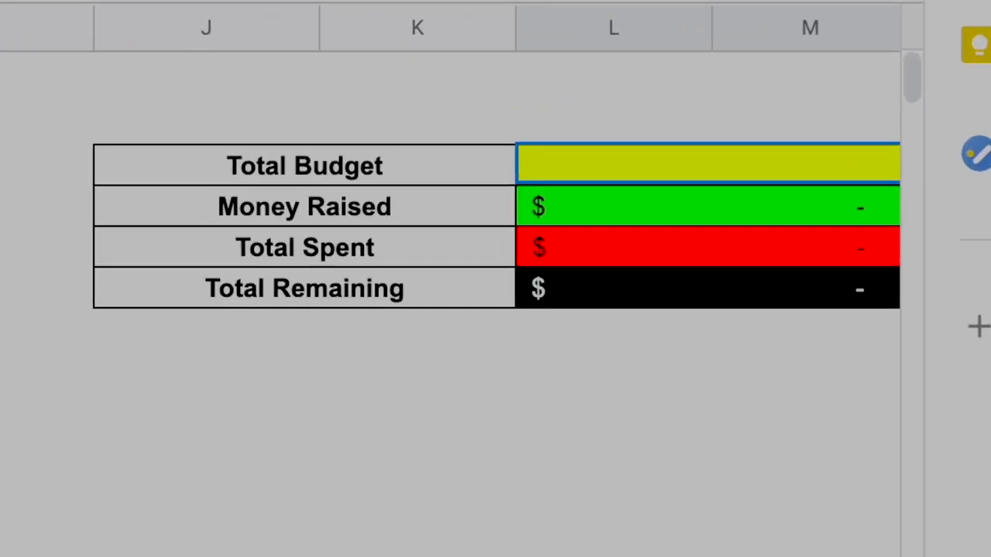
Step: Check the Total Budget cell and examine the Camera Gear, Lighting and Sound, and Production costs of the rental-based budget
{"action": "type", "text": "4,173.00"}
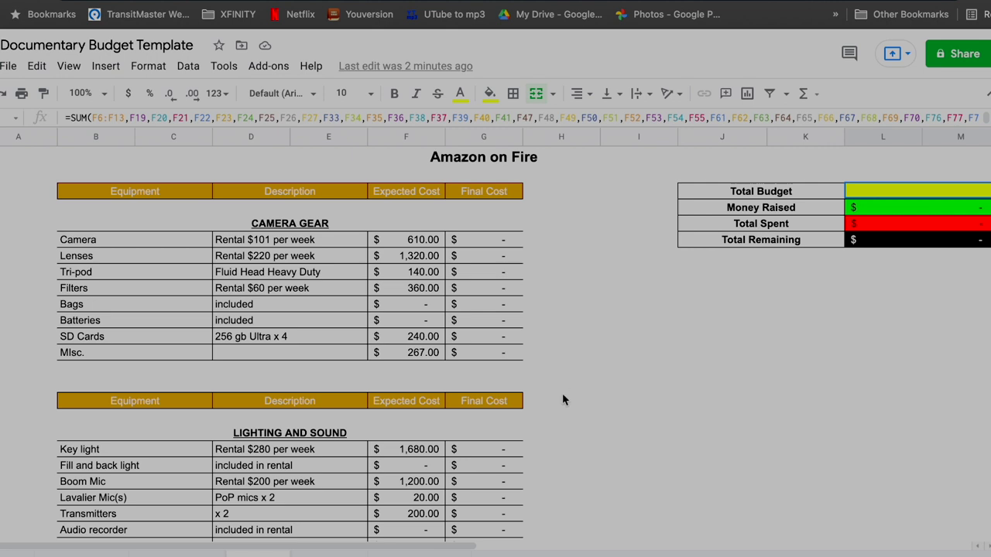
{"action": "scroll", "coordinate": [388, 422], "scroll_direction": "down", "scroll_amount": 1}
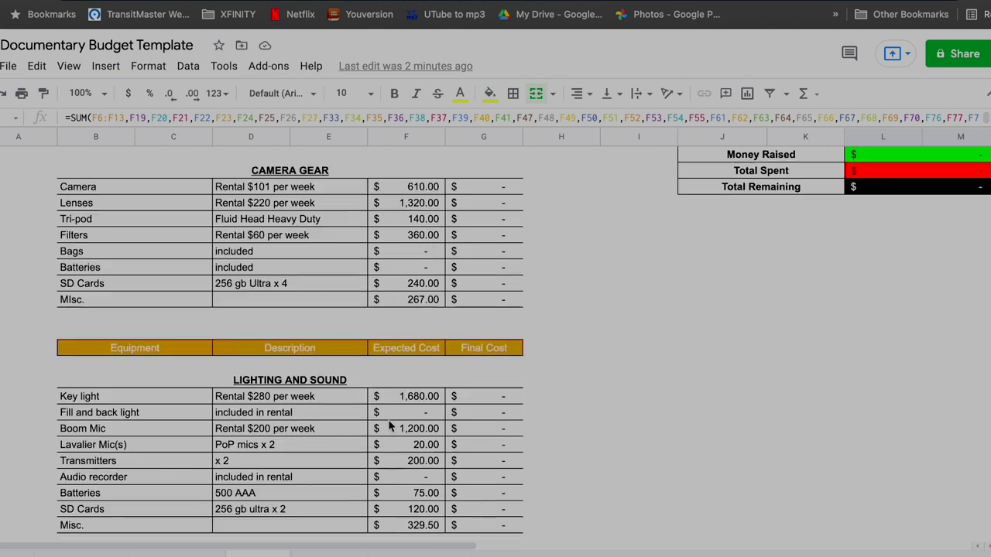
{"action": "scroll", "coordinate": [388, 426], "scroll_direction": "down", "scroll_amount": 7}
{"action": "scroll", "coordinate": [389, 426], "scroll_direction": "up", "scroll_amount": 1}
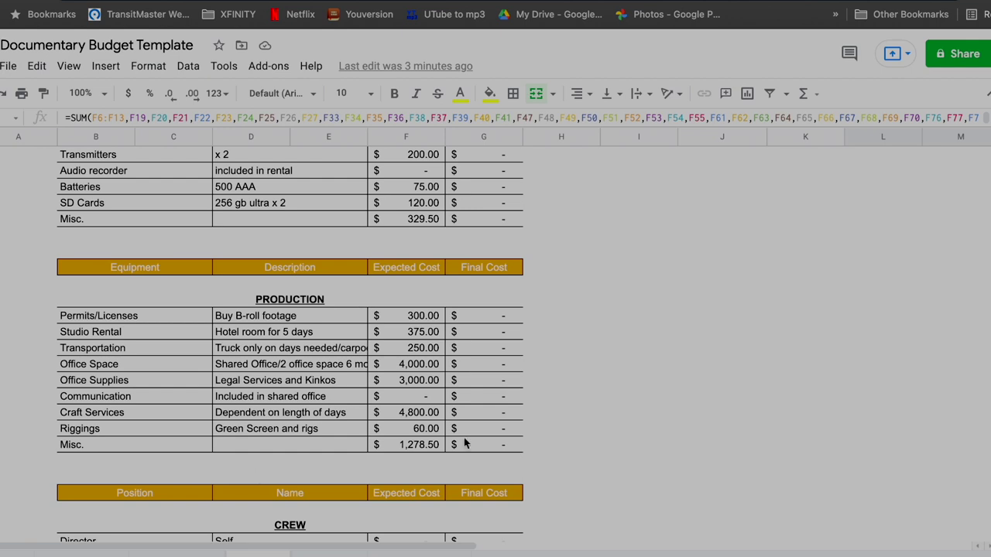
{"action": "scroll", "coordinate": [351, 379], "scroll_direction": "up", "scroll_amount": 3}
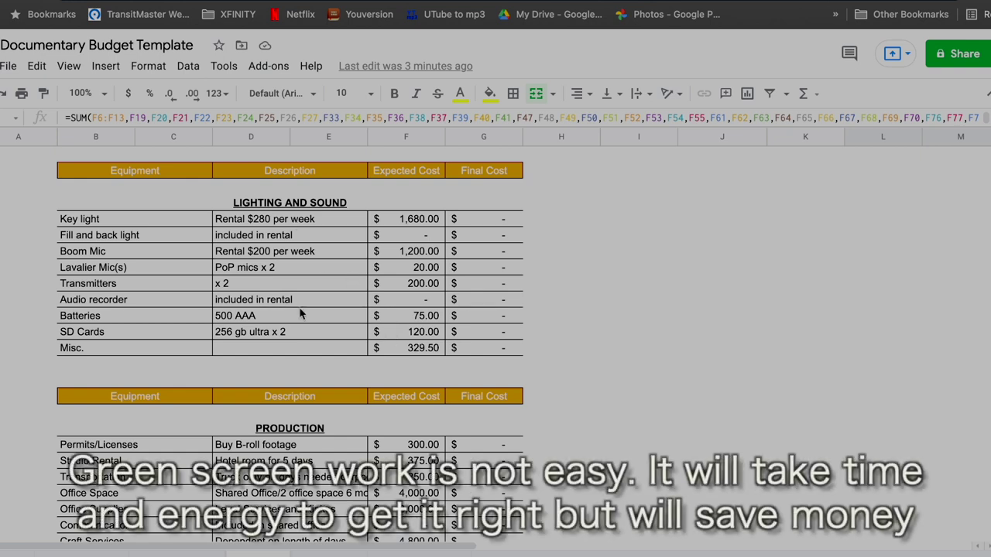
{"action": "scroll", "coordinate": [404, 236], "scroll_direction": "up", "scroll_amount": 3}
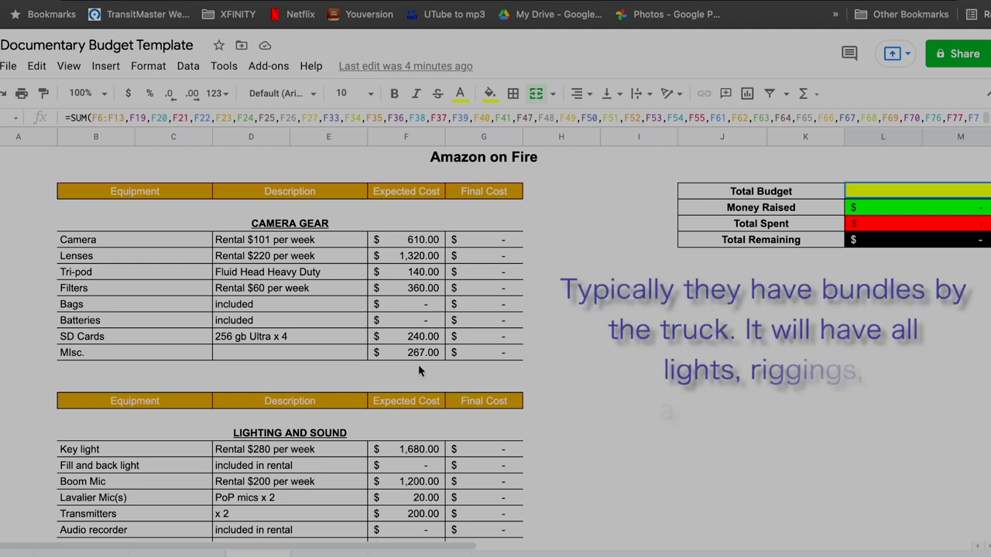
{"action": "scroll", "coordinate": [424, 447], "scroll_direction": "down", "scroll_amount": 1}
{"action": "scroll", "coordinate": [423, 447], "scroll_direction": "down", "scroll_amount": 3}
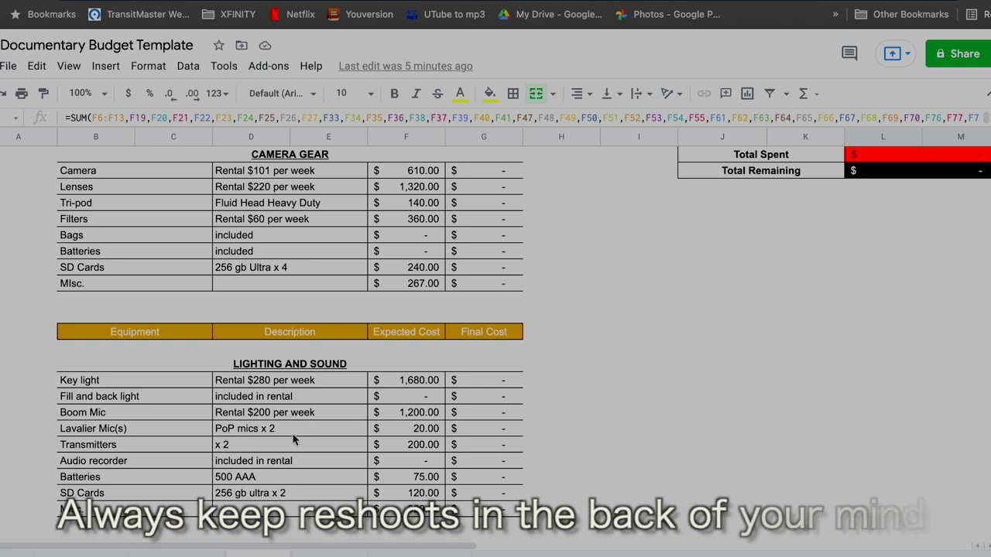
Step: Review the Lighting and Sound and Production costs, and inspect the Craft Services expected-cost formula and description
{"action": "scroll", "coordinate": [450, 478], "scroll_direction": "down", "scroll_amount": 3}
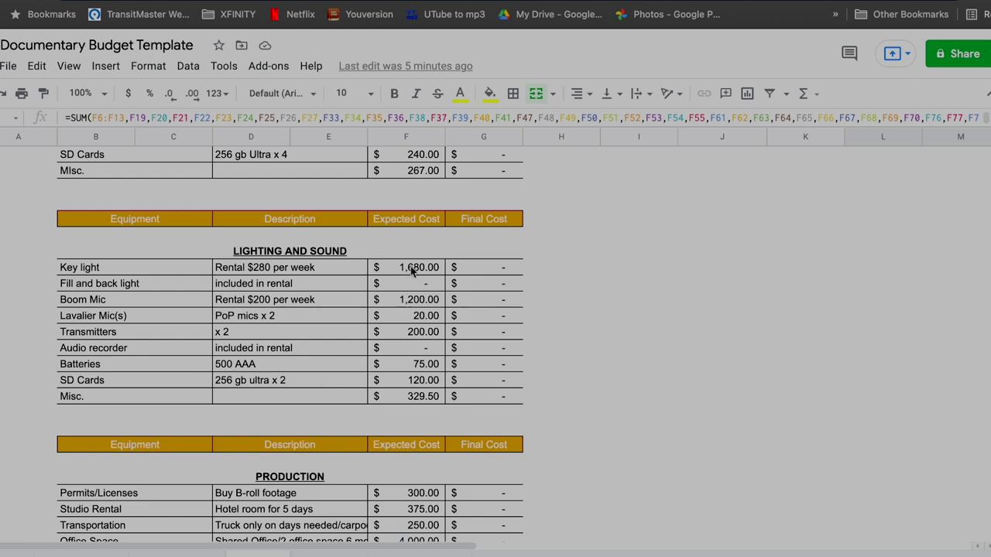
{"action": "scroll", "coordinate": [424, 391], "scroll_direction": "down", "scroll_amount": 3}
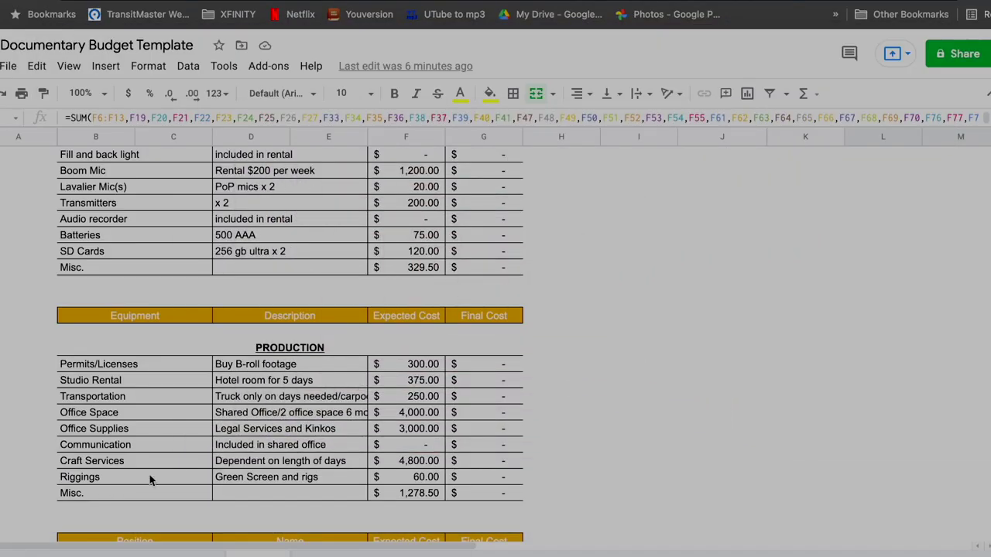
{"action": "left_click", "coordinate": [412, 463]}
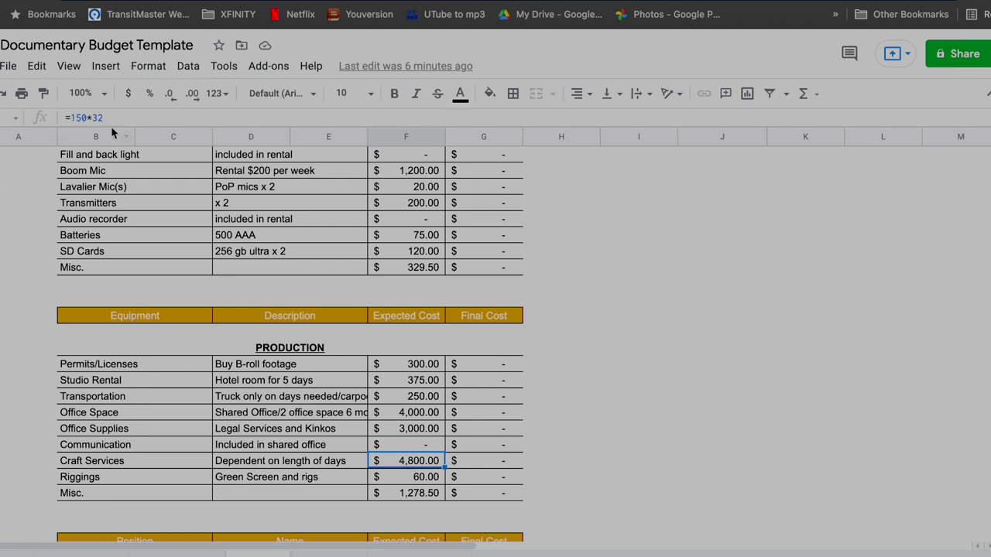
{"action": "left_click_drag", "start_coordinate": [277, 455], "coordinate": [289, 468]}
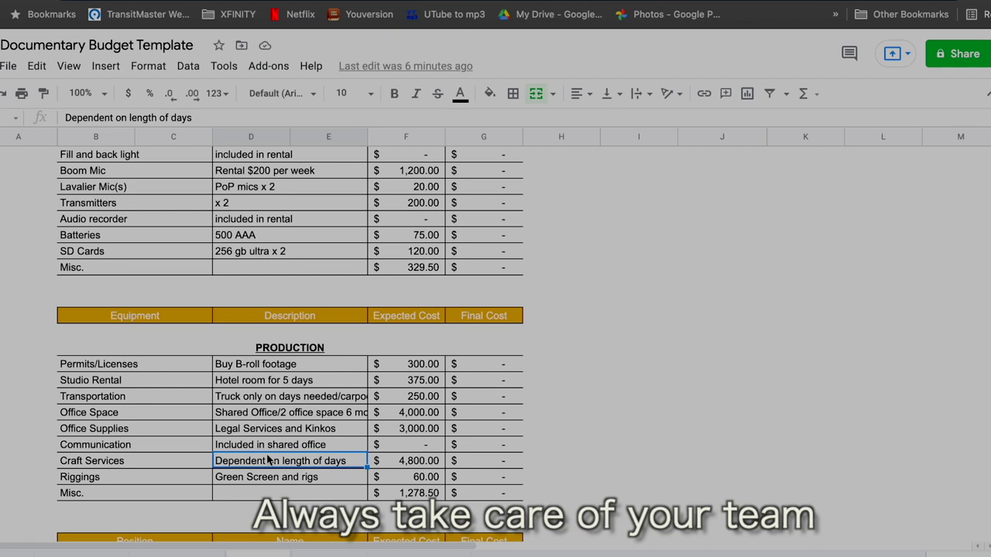
Step: Examine the Crew positions with their expected costs and the Post Production costs of the rental-based budget
{"action": "scroll", "coordinate": [534, 452], "scroll_direction": "down", "scroll_amount": 2}
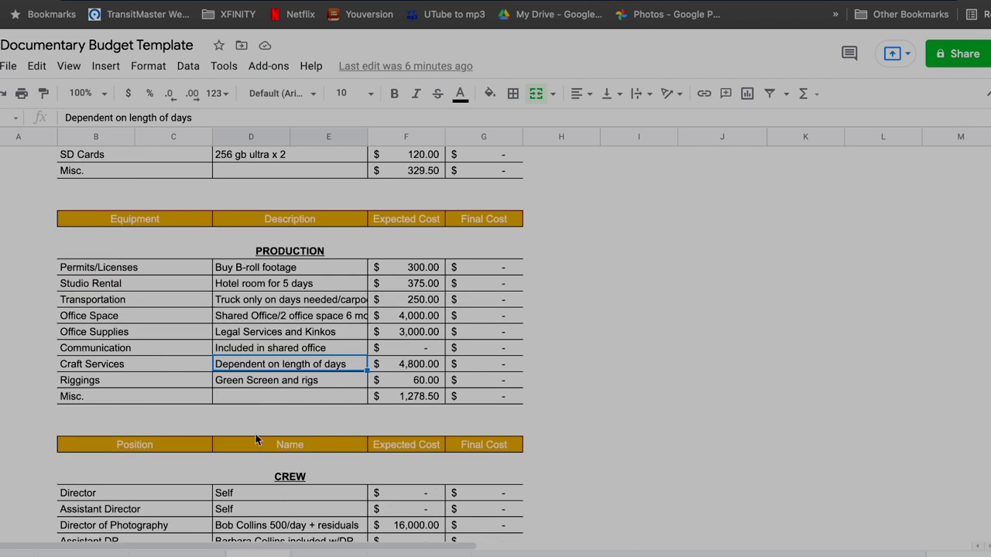
{"action": "scroll", "coordinate": [258, 439], "scroll_direction": "down", "scroll_amount": 3}
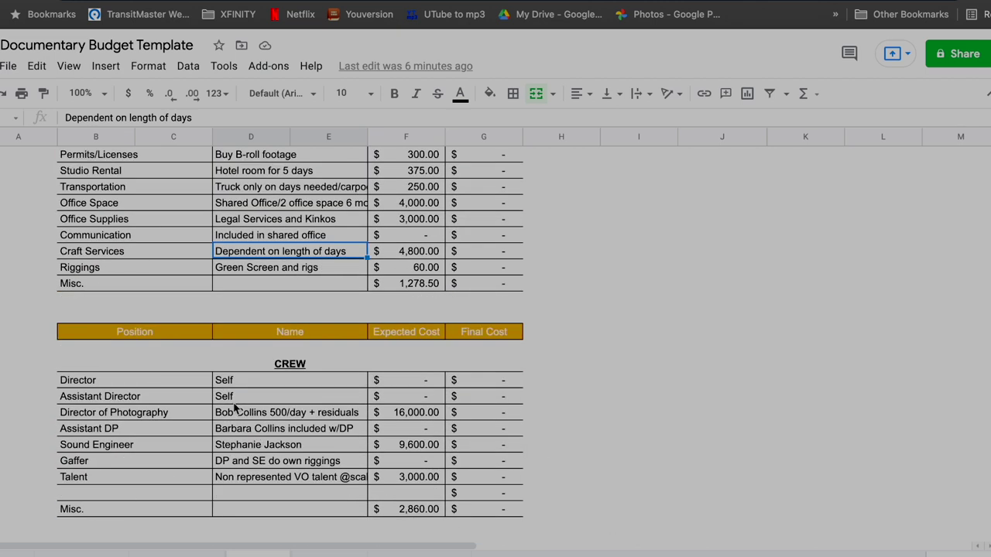
{"action": "scroll", "coordinate": [235, 409], "scroll_direction": "down", "scroll_amount": 1}
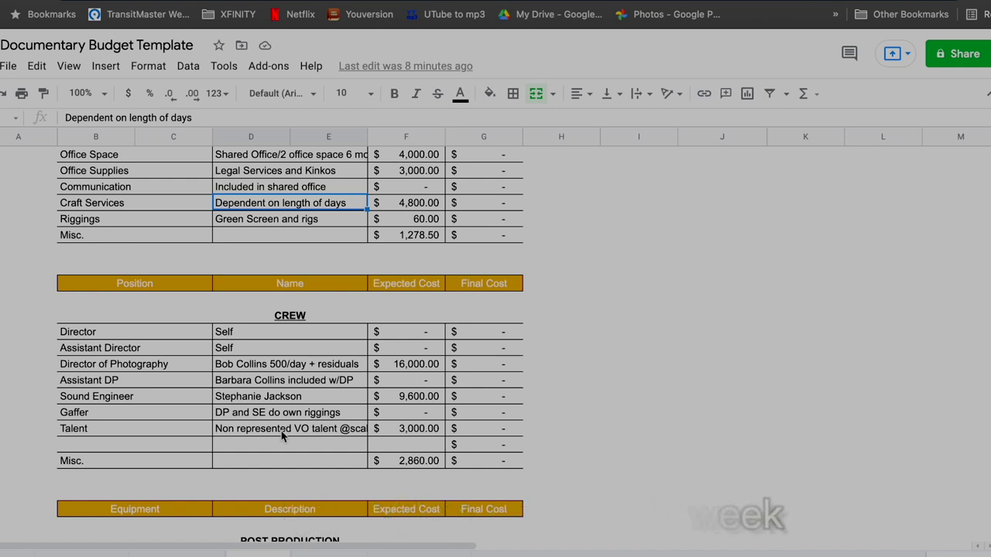
{"action": "scroll", "coordinate": [310, 449], "scroll_direction": "down", "scroll_amount": 3}
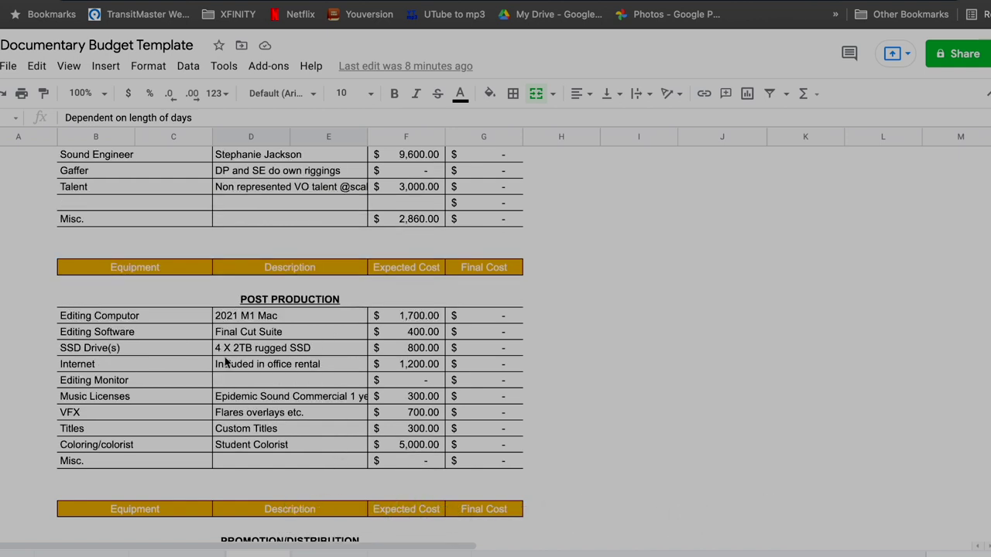